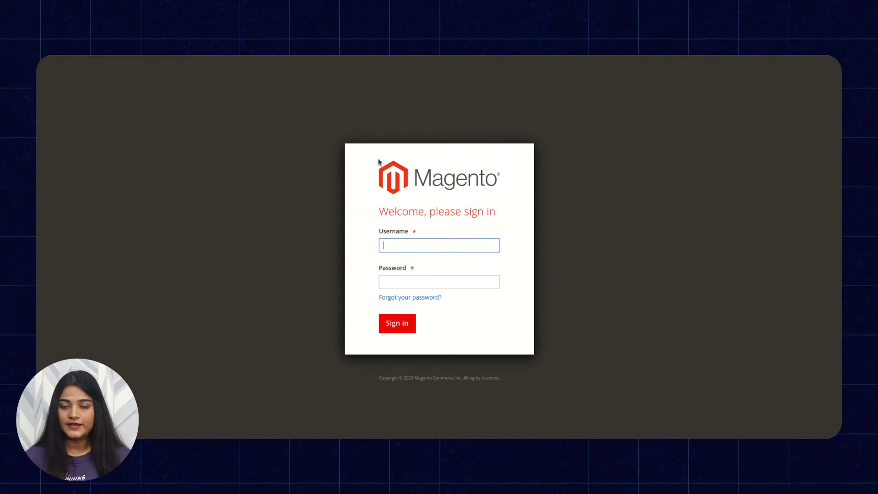
Step: Sign in to Magento Admin with the admin username and password
click(453, 248)
text(adm)
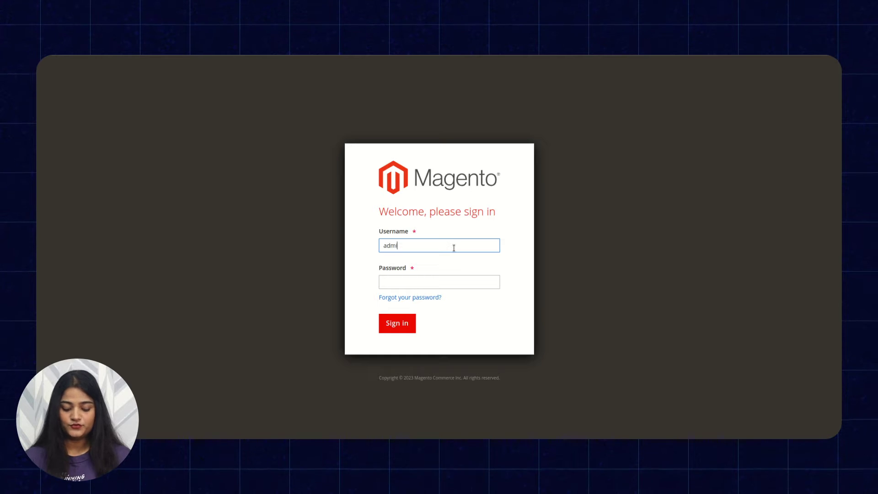
text(inadmin)
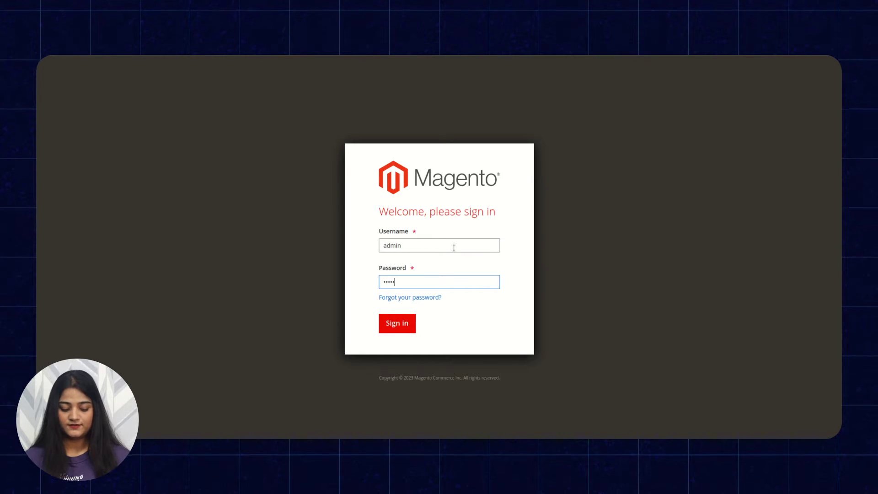
text(123)
click(396, 323)
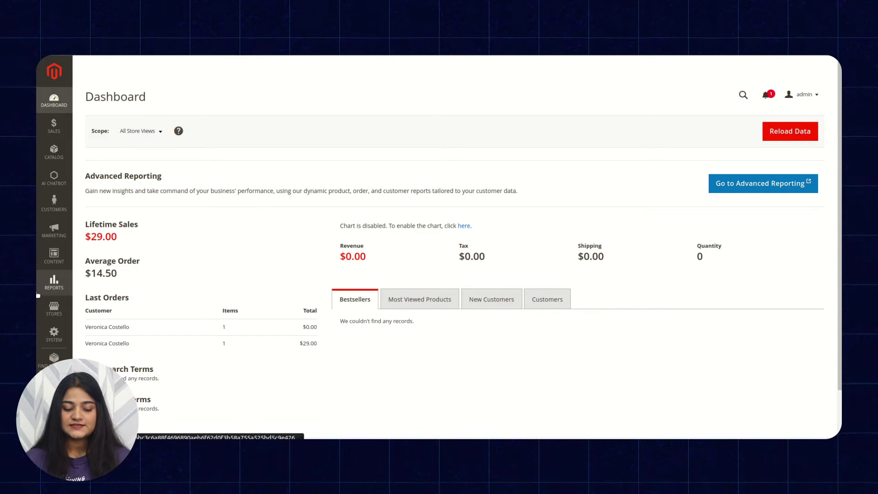
Step: Open Stores > Configuration to the Webkul AI ChatBot settings: enabled, port 3000, name Webkul Support
click(43, 312)
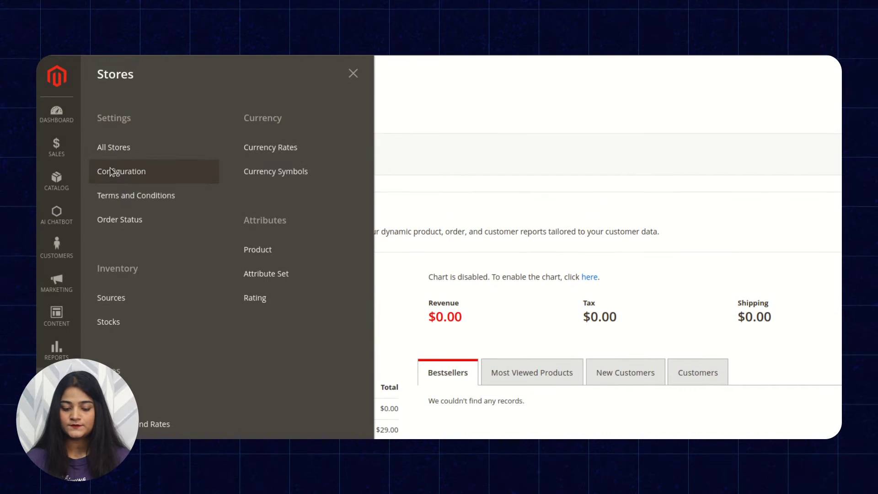
click(110, 171)
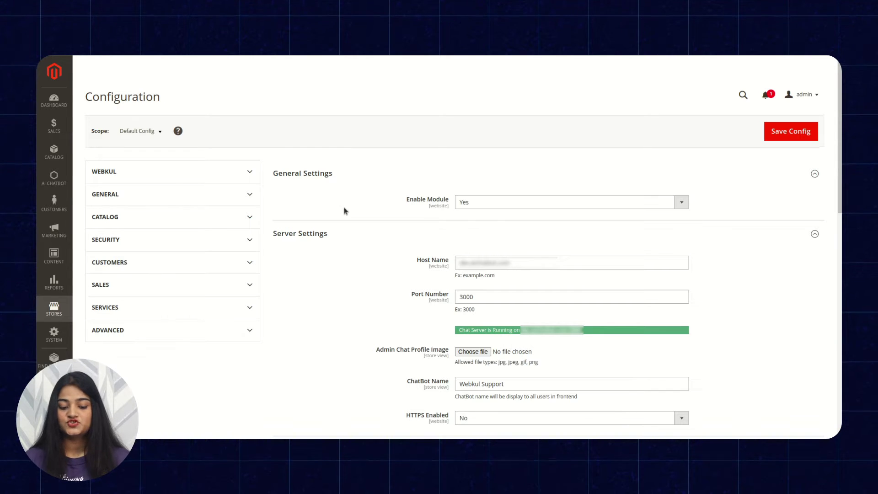
scroll(313, 305, down, 8)
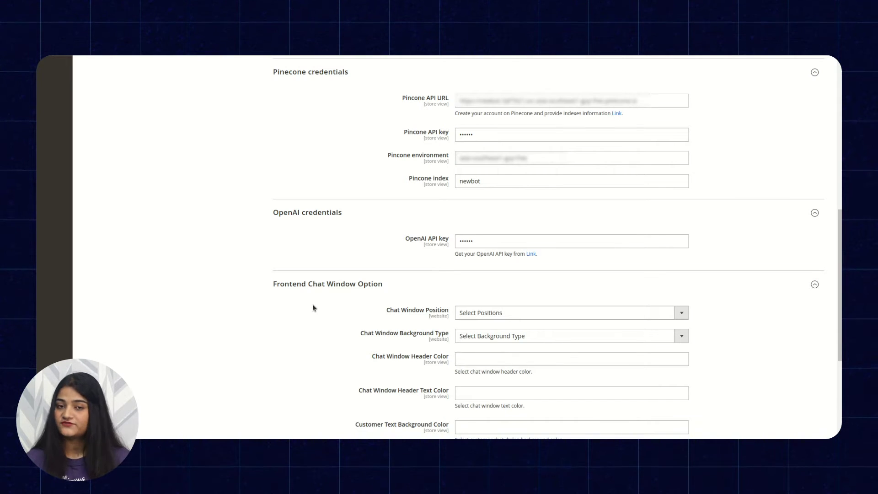
scroll(355, 244, up, 8)
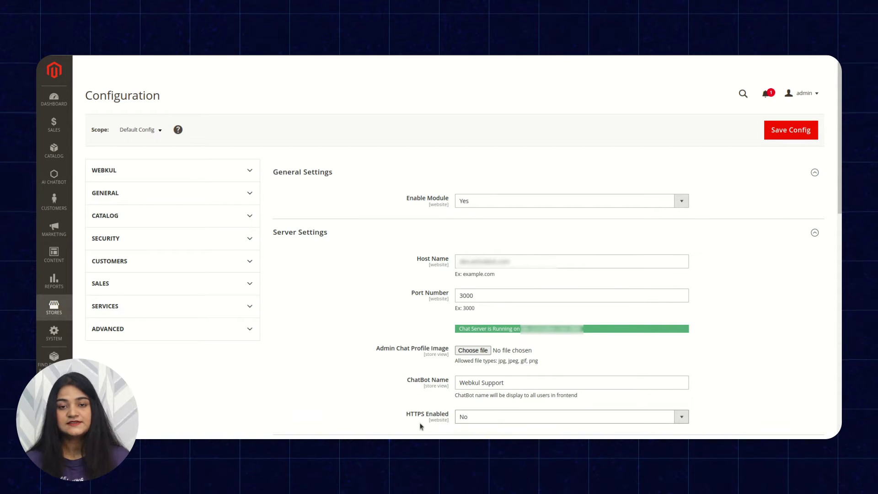
scroll(348, 396, down, 8)
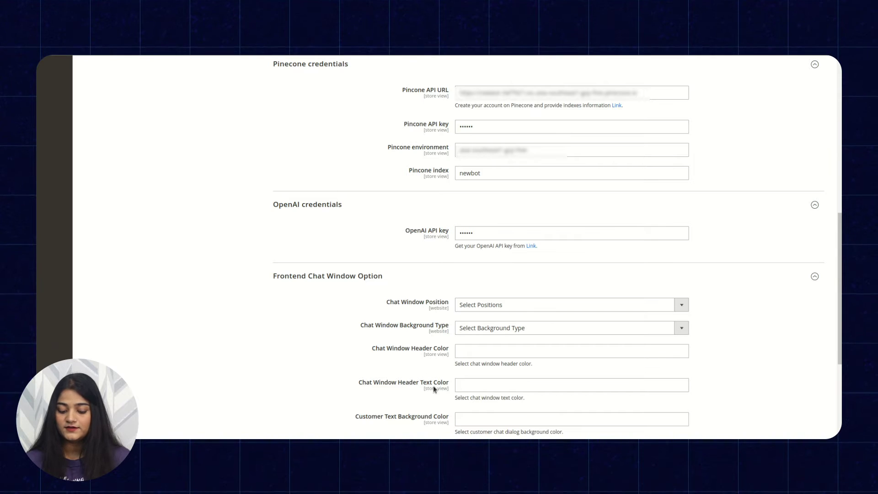
scroll(411, 419, down, 1)
scroll(410, 420, down, 2)
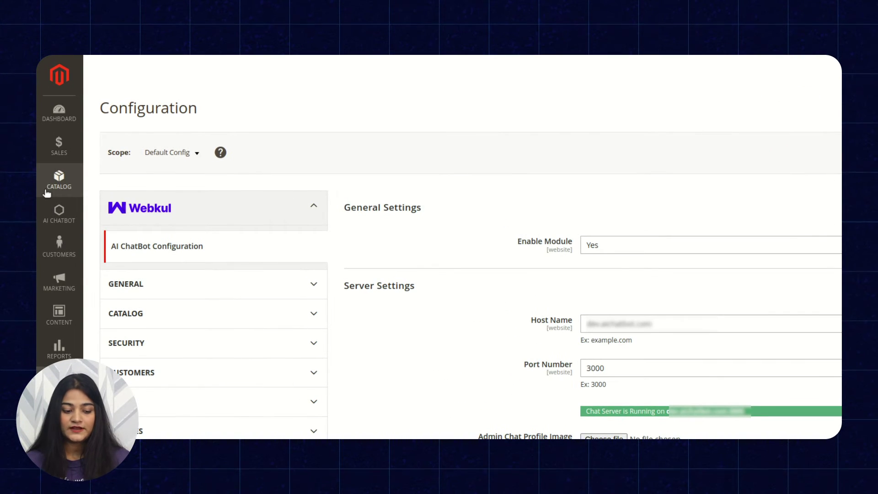
Step: In Catalog > Products, select Joust Duffle Bag, Strive Shoulder Pack and Crown Summit Backpack for a bulk action
click(47, 192)
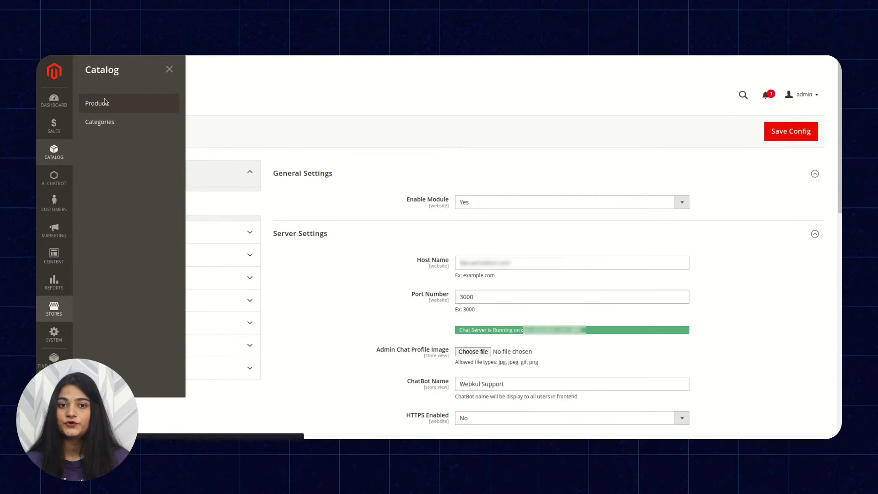
click(105, 101)
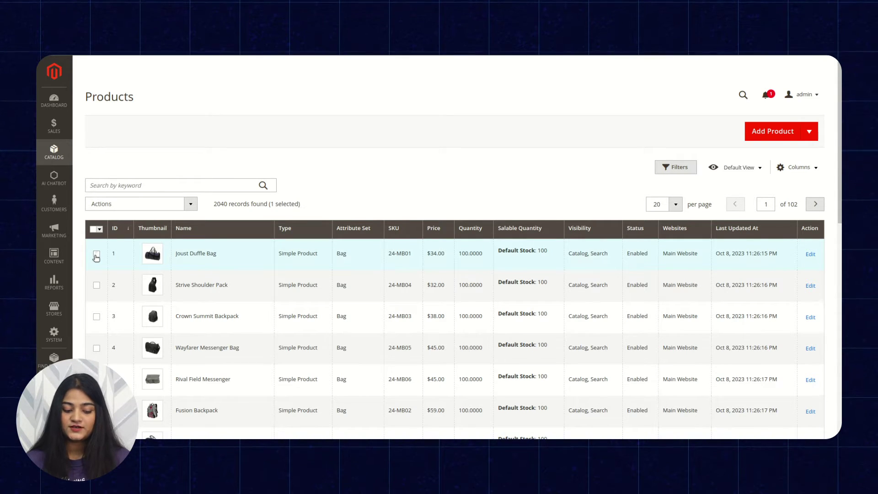
click(97, 285)
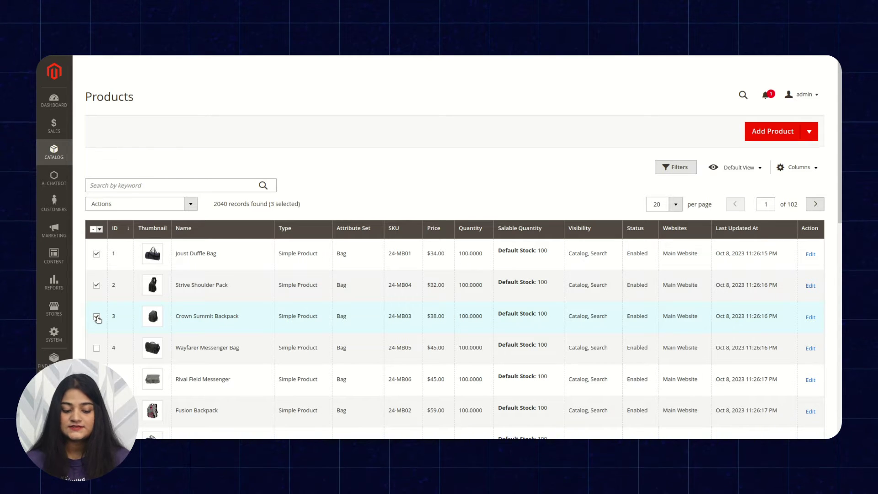
click(191, 204)
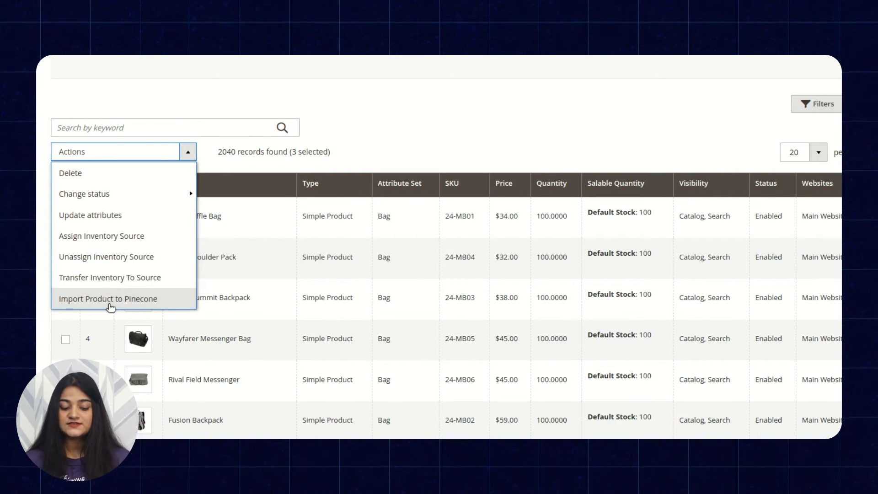
Step: Import the three selected bags to Pinecone, confirming the export of 3 records
click(110, 299)
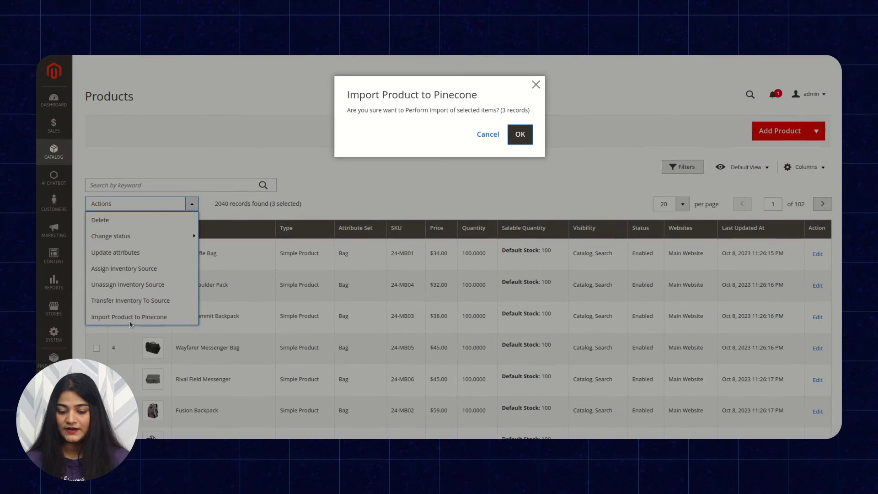
click(514, 136)
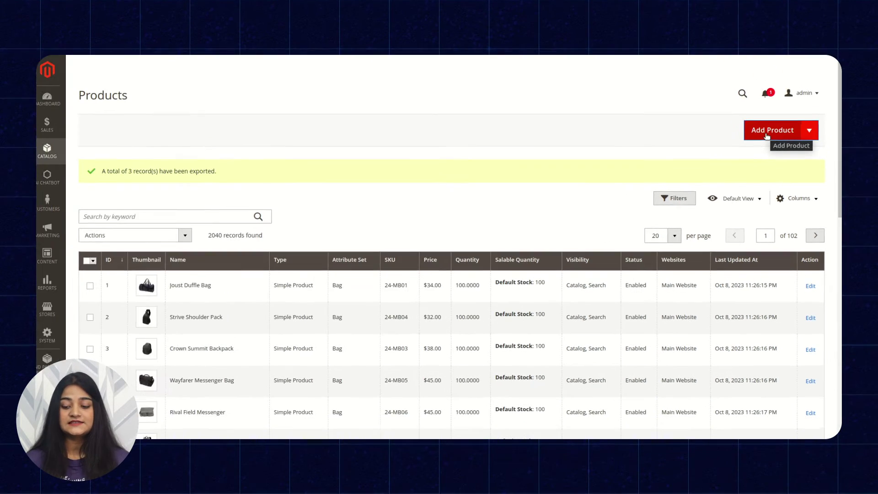
scroll(496, 341, down, 5)
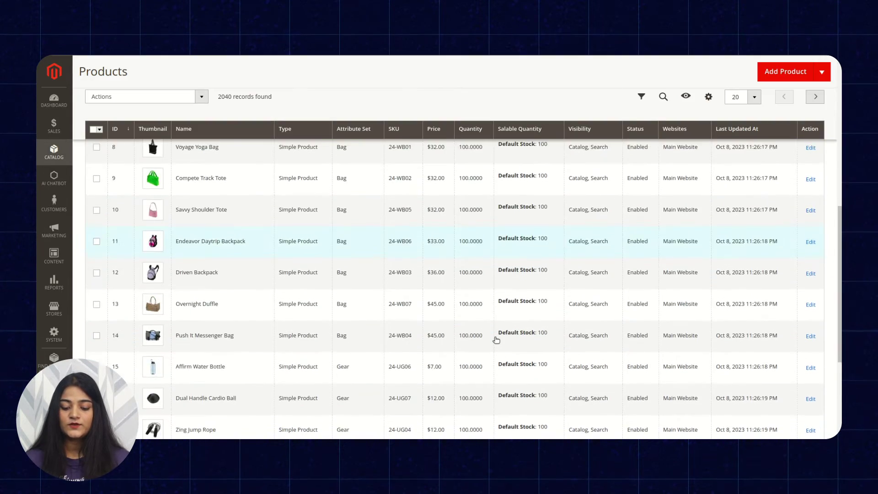
scroll(496, 341, up, 5)
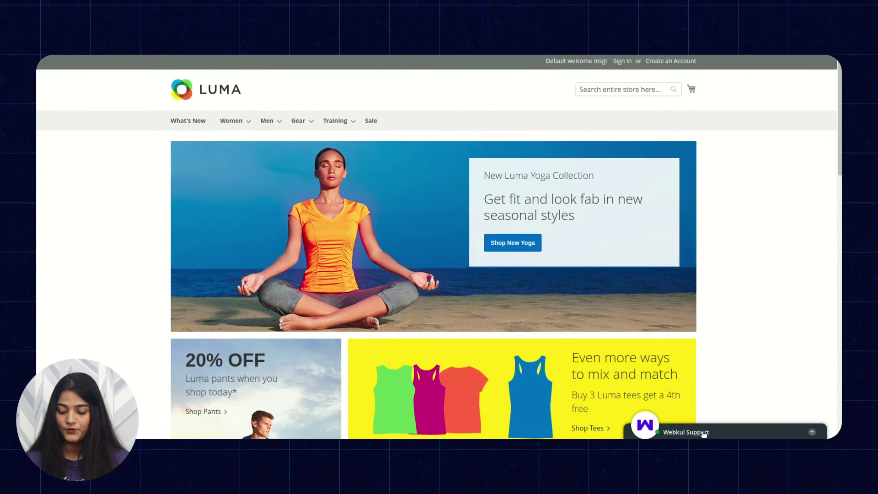
Step: Sign into the Webkul Support chat with the customer's e-mail and password, sending 'hi'
click(705, 433)
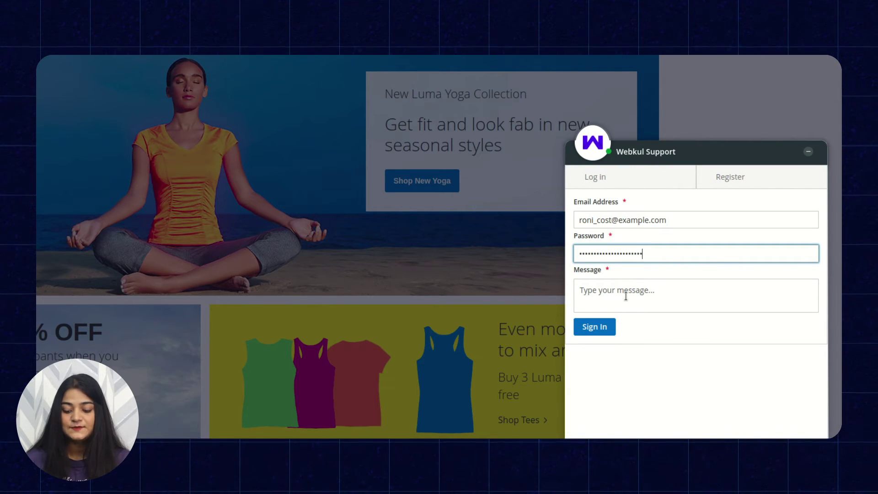
click(626, 296)
text(hi)
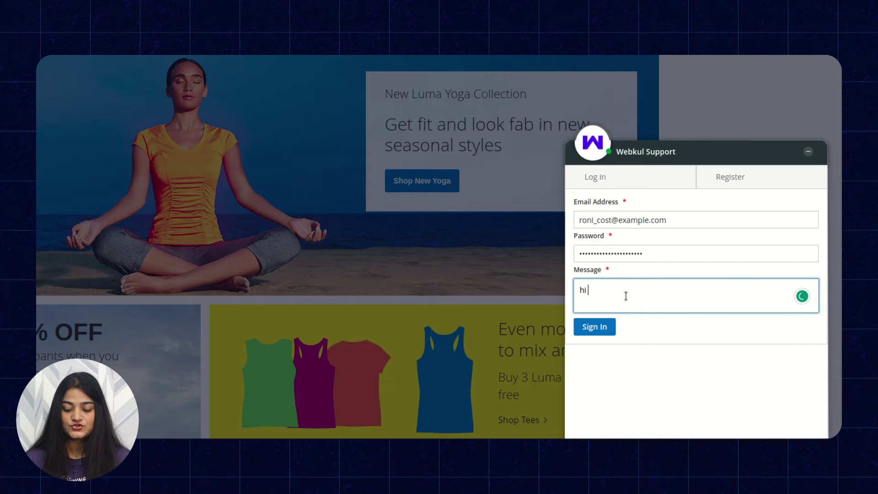
click(607, 327)
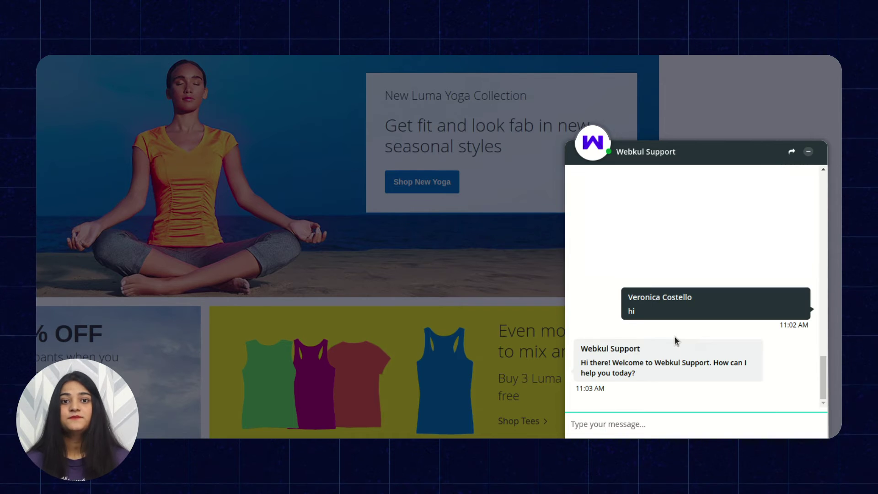
Step: Send 'i need duffle backpack' to the chatbot to get Overnight, Impulse and Joust duffle links
scroll(674, 336, down, 4)
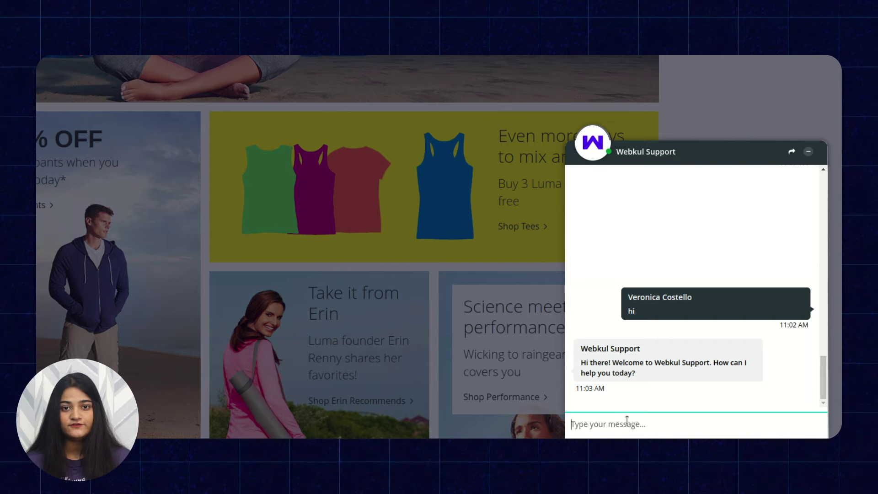
text(d)
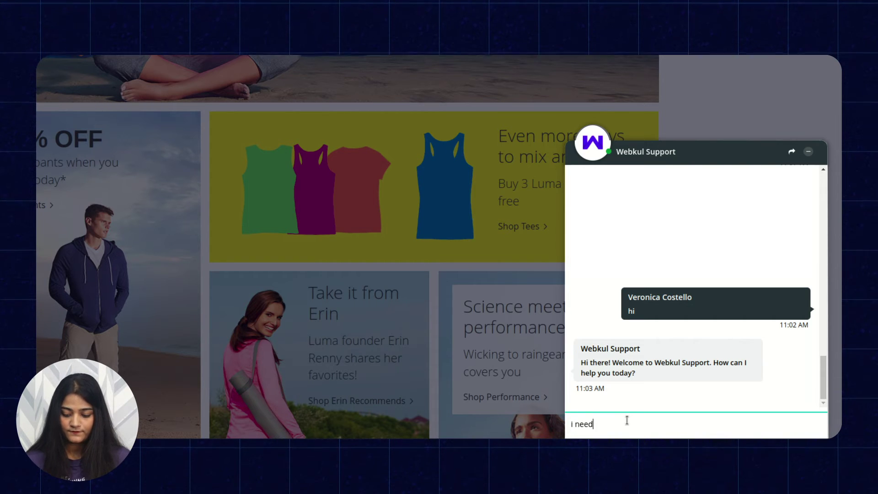
text( duff)
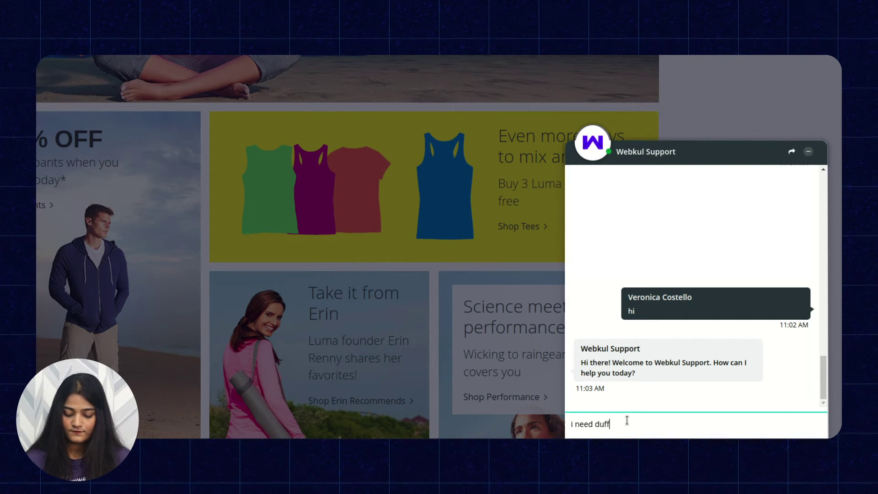
text(le backpack)
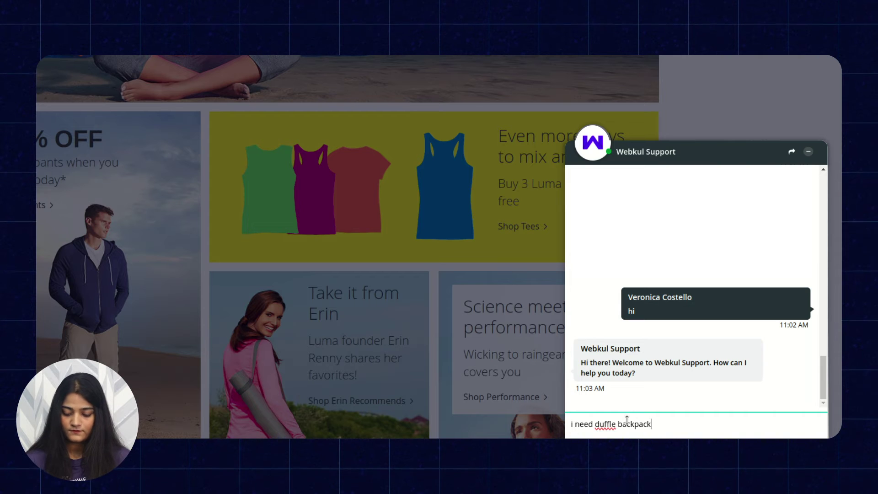
key(Return)
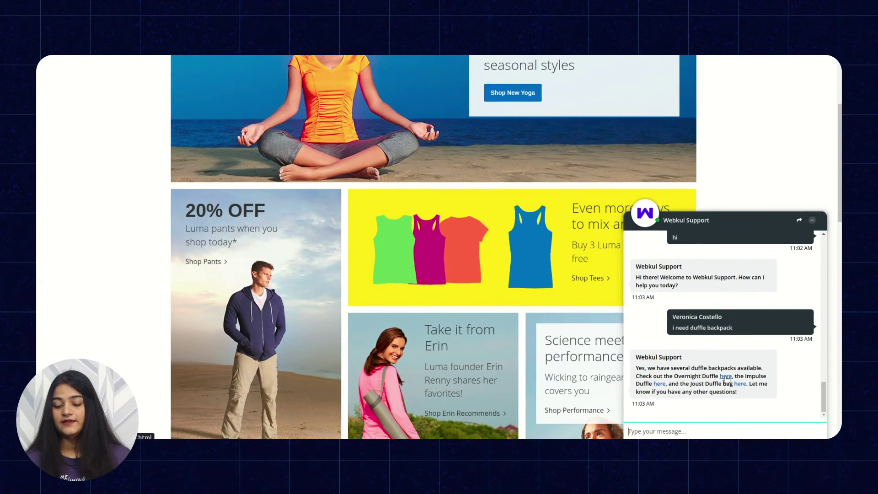
Step: Follow the chatbot's Overnight Duffle link to its $45.00 product page
click(726, 377)
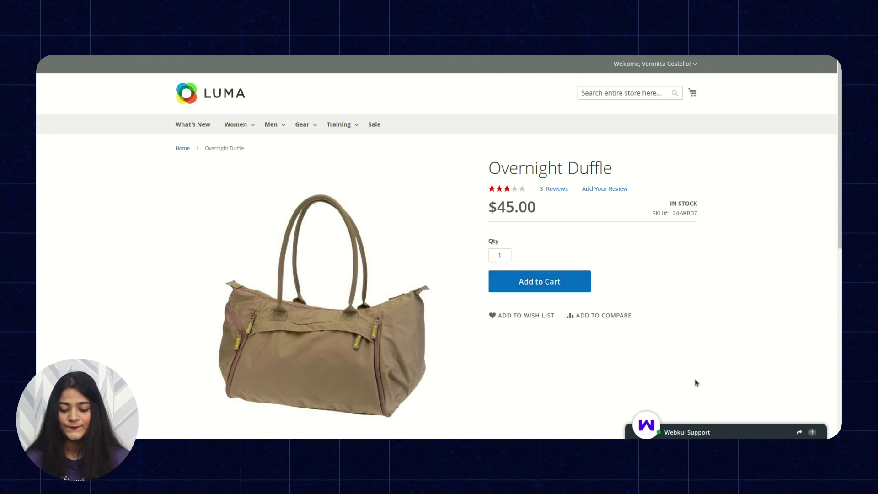
Step: Reopen the Webkul Support chat and write the new message 'I need fusion backpack'
click(682, 431)
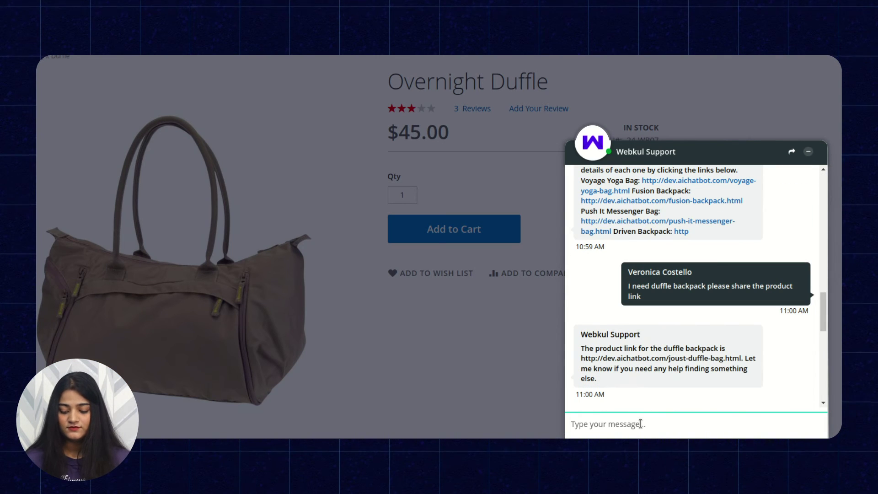
click(641, 423)
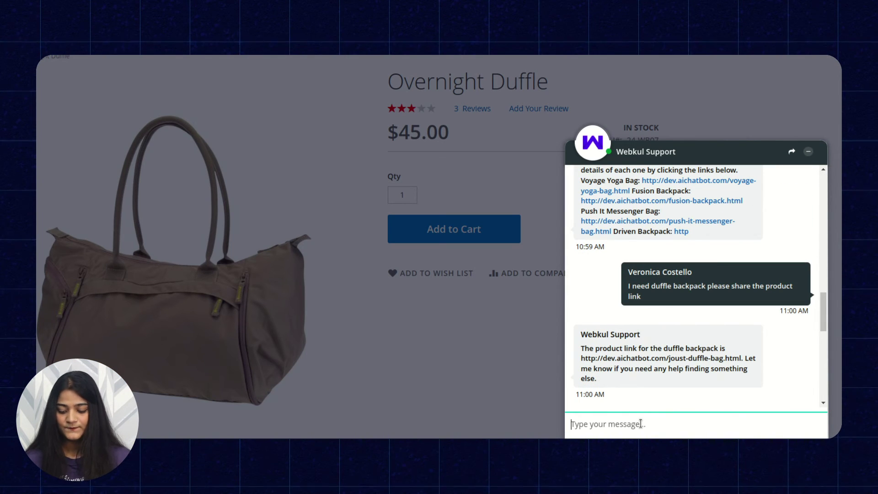
text(I need)
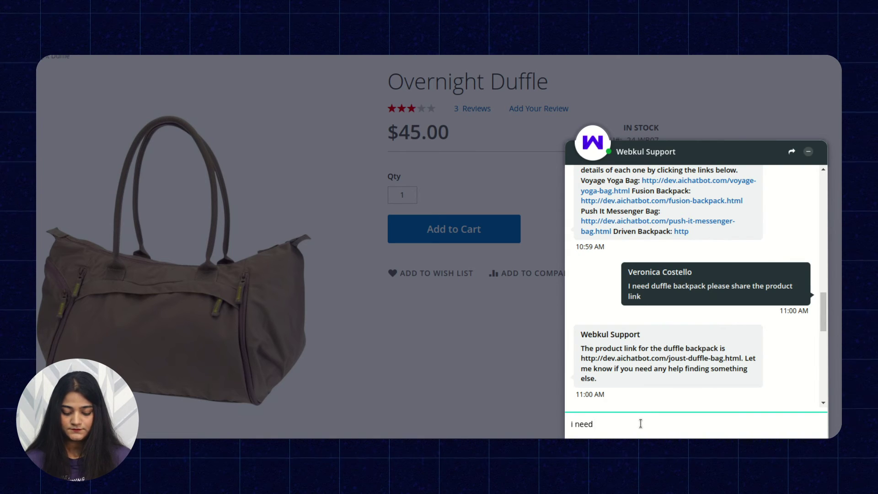
text( fusion backp)
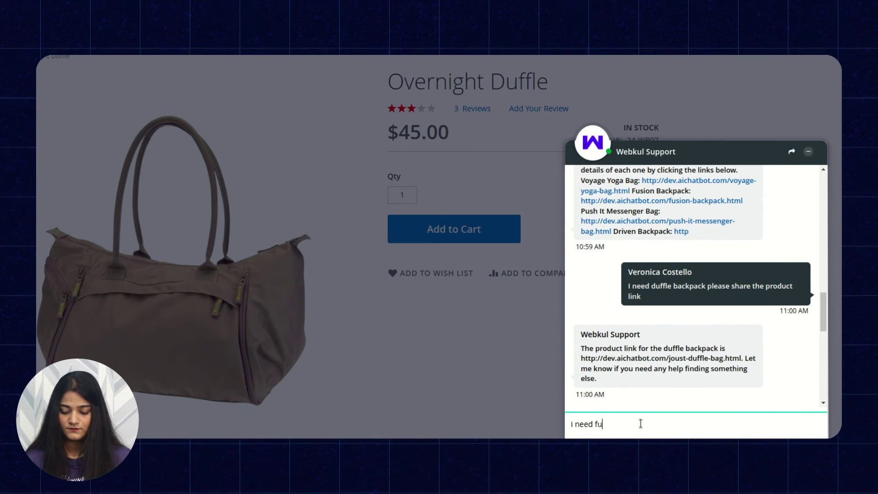
text(ack)
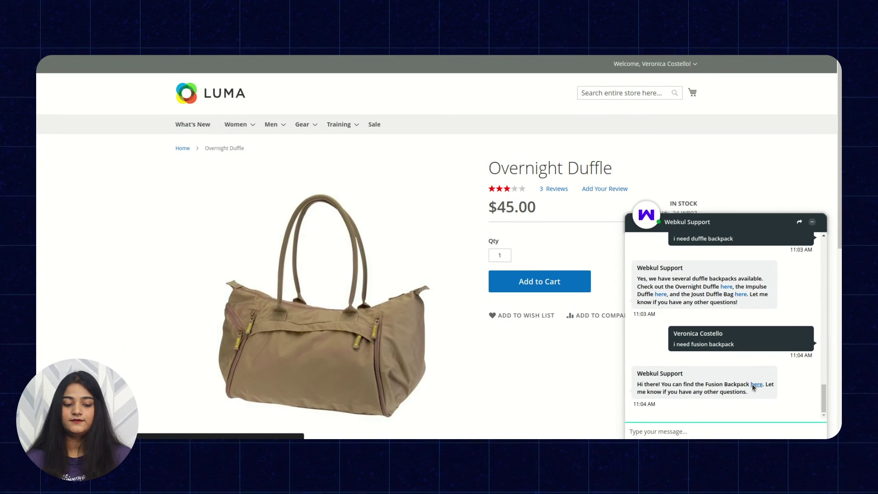
Step: Follow the chatbot's Fusion Backpack link to its $59.00 product page
click(735, 363)
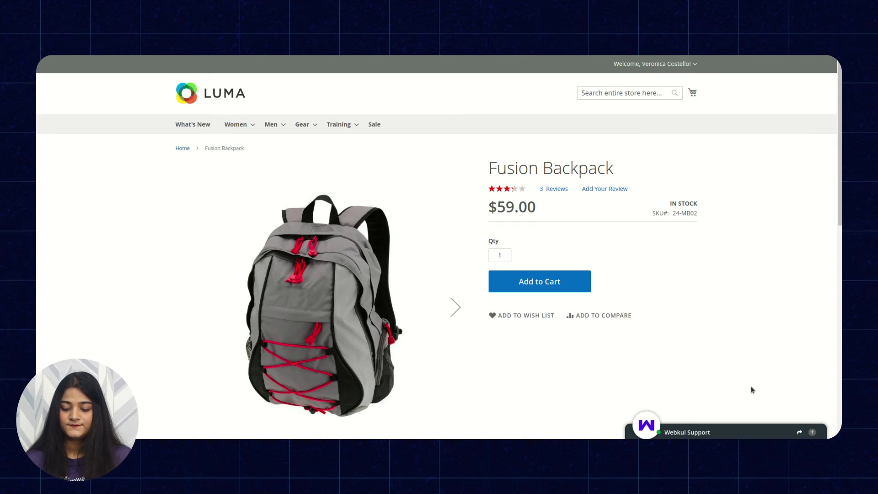